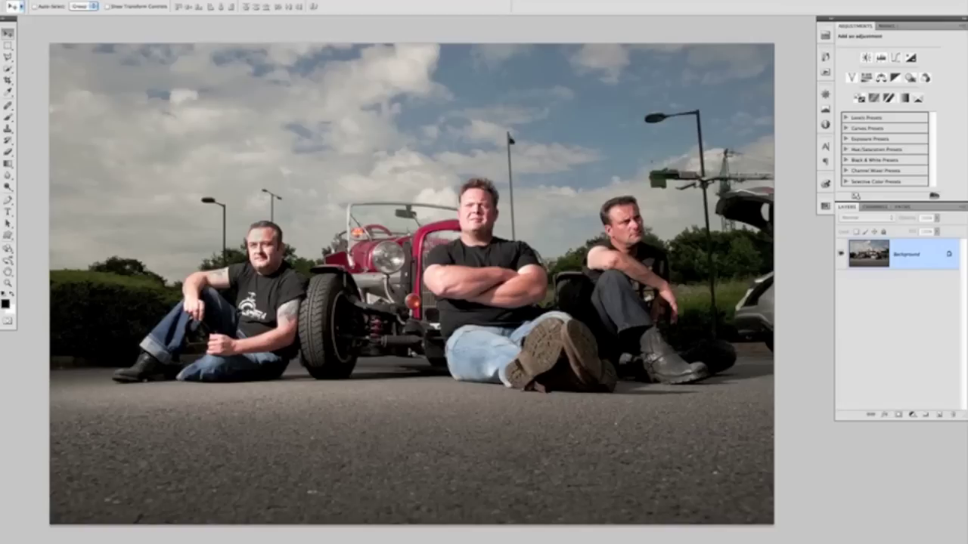
# Switch to Lightroom to view the finished version of the group photo, and return to the original in Photoshop.
pyautogui.press('super+Tab')
pyautogui.press('super+Tab')
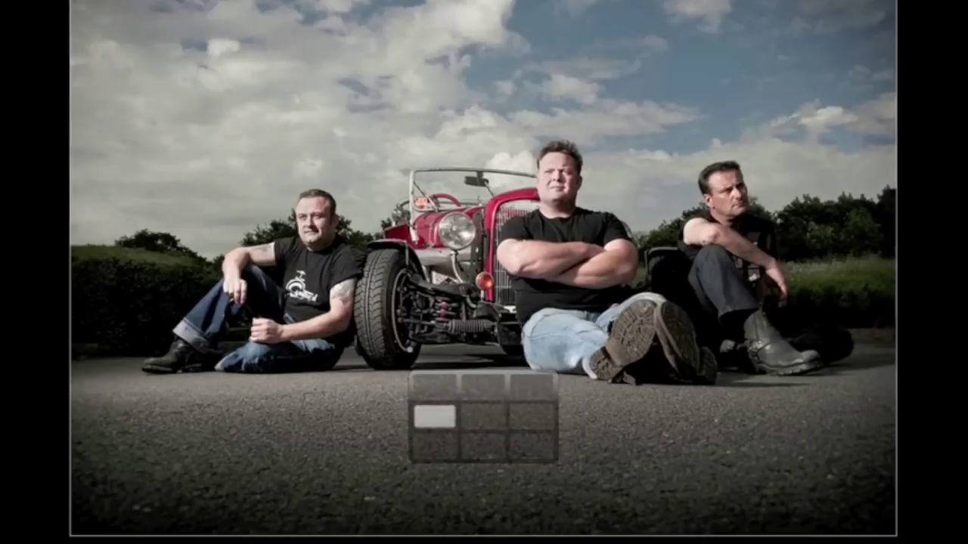
pyautogui.press('super+Tab')
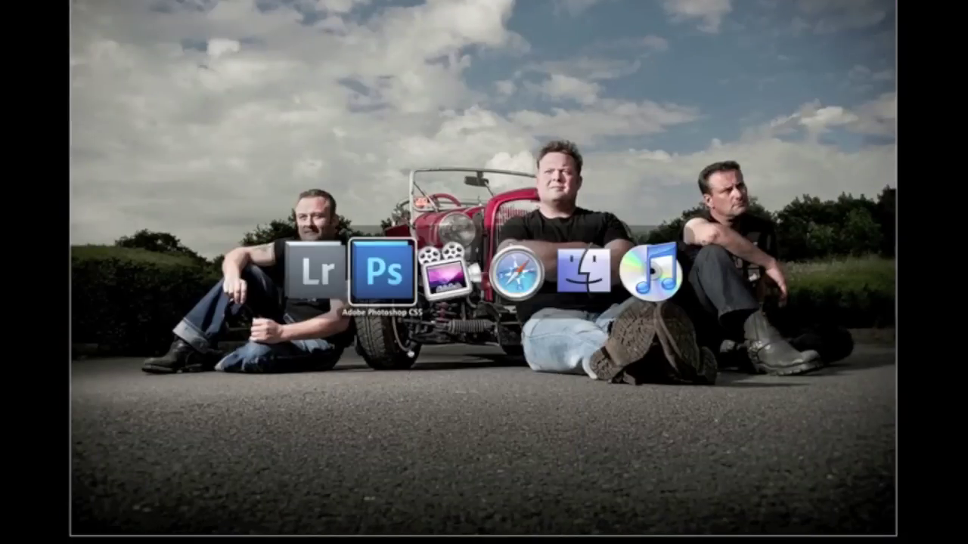
pyautogui.press('super+Tab')
pyautogui.press('super+Tab')
pyautogui.press('super+shift+Tab')
pyautogui.press('super+shift+Tab')
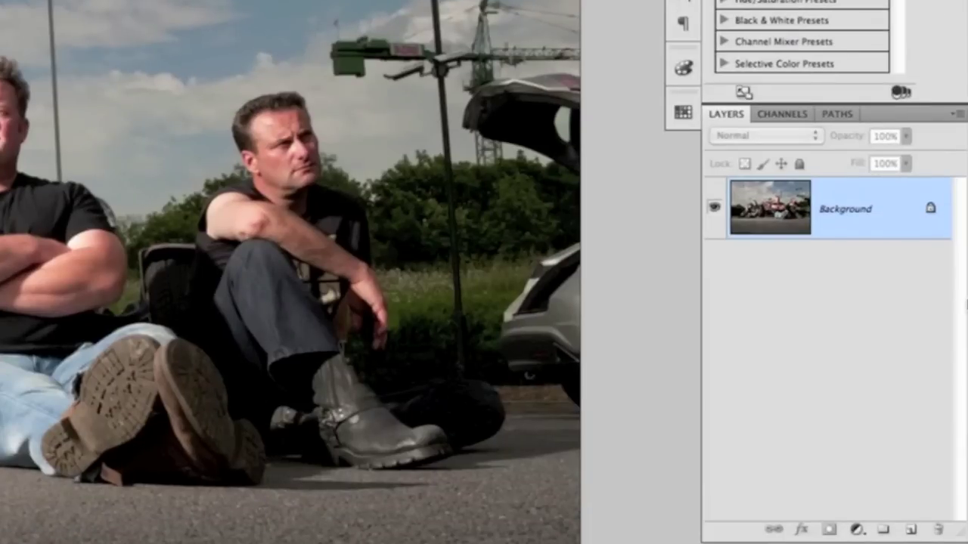
# Duplicate the Background layer as a working copy for the retouching.
pyautogui.moveTo(772, 212); pyautogui.dragTo(911, 530)
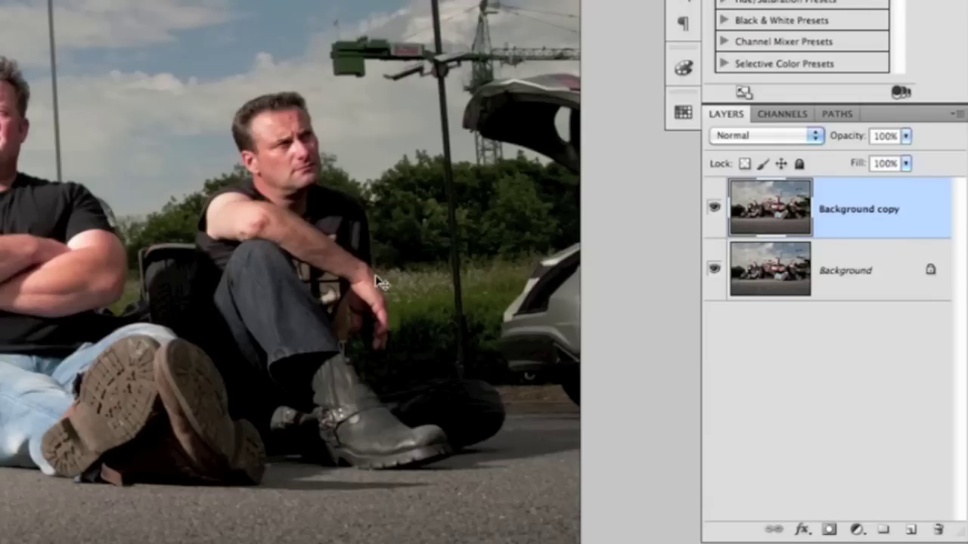
pyautogui.keyDown('alt'); pyautogui.click(463, 277); pyautogui.keyUp('alt')
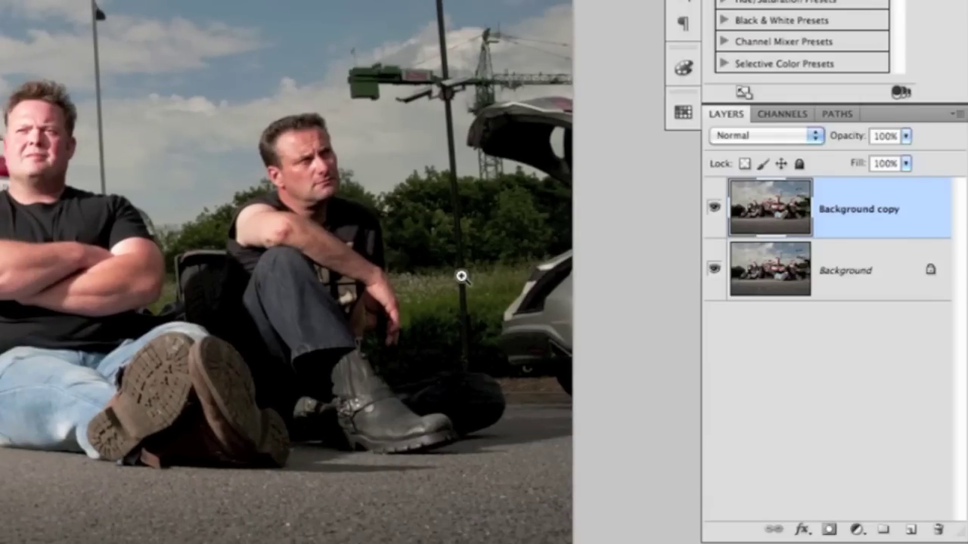
pyautogui.keyDown('alt'); pyautogui.click(461, 276); pyautogui.keyUp('alt')
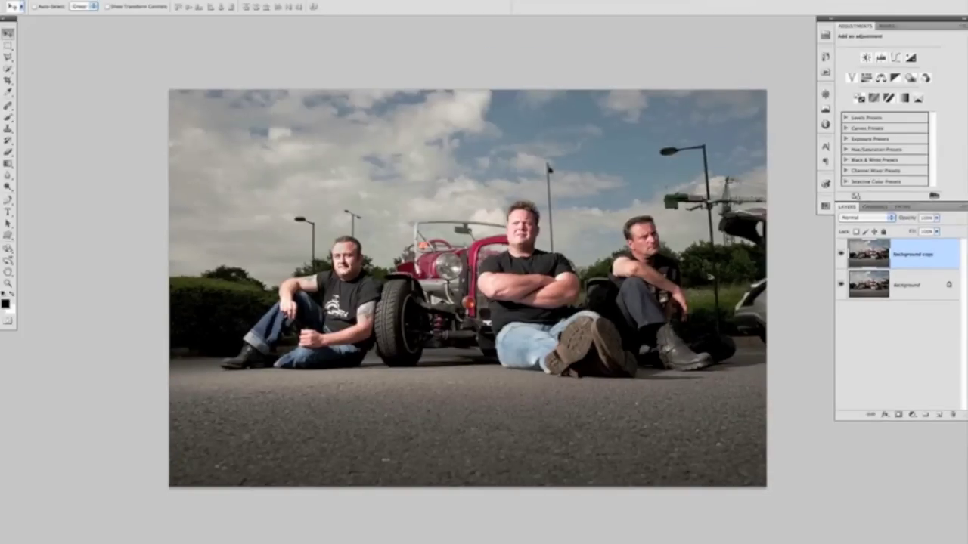
pyautogui.moveTo(494, 283); pyautogui.dragTo(477, 272)
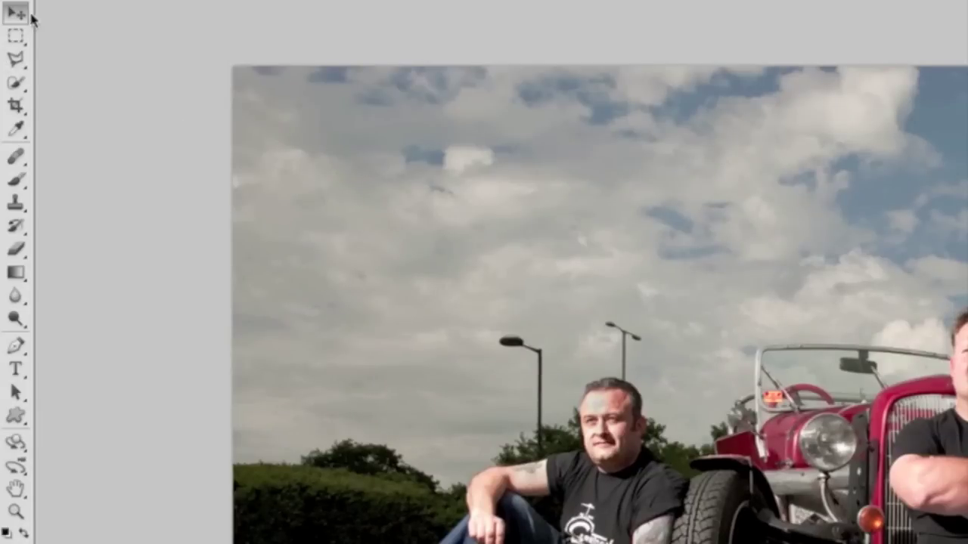
# Outline the larger lamp post beside the leftmost man's head with the Polygonal Lasso tool.
pyautogui.click(20, 69)
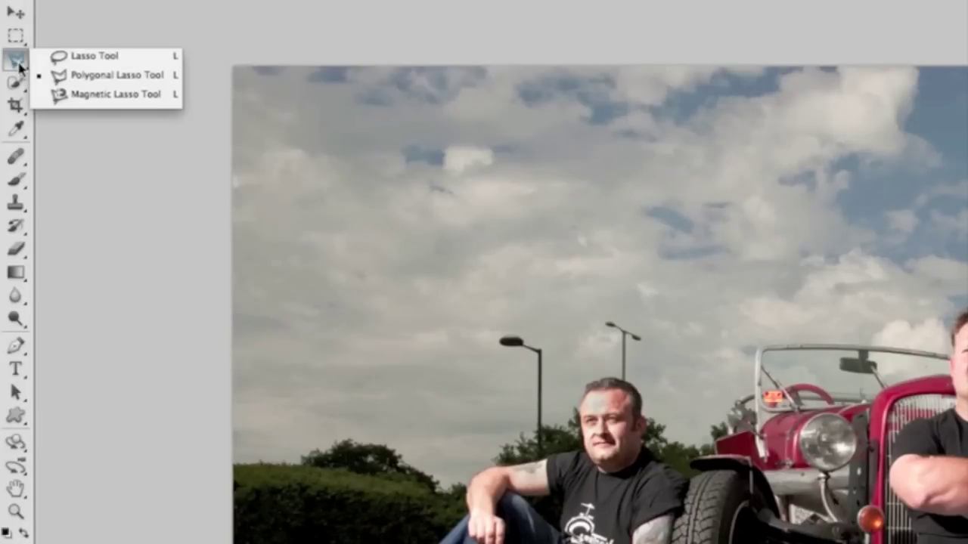
pyautogui.click(91, 83)
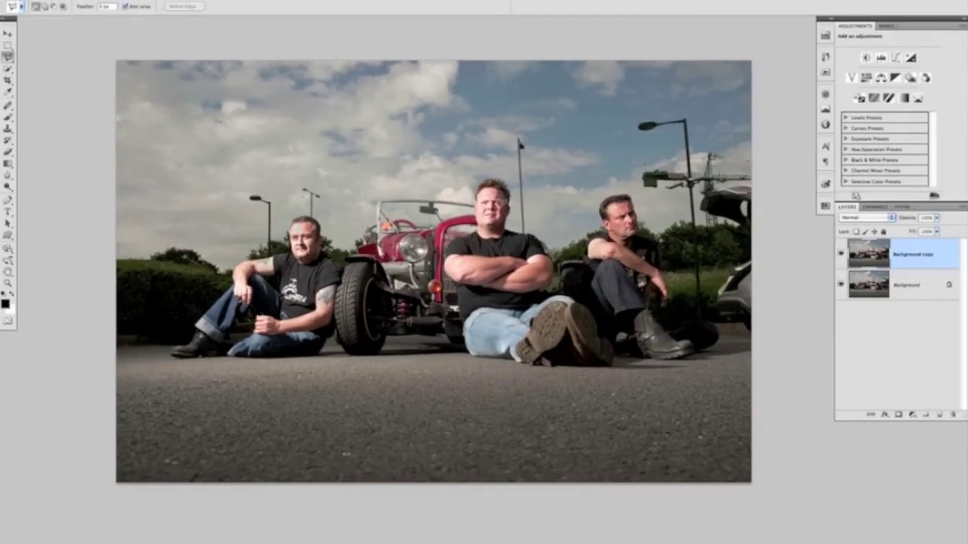
pyautogui.hotkey('ctrl', '0')
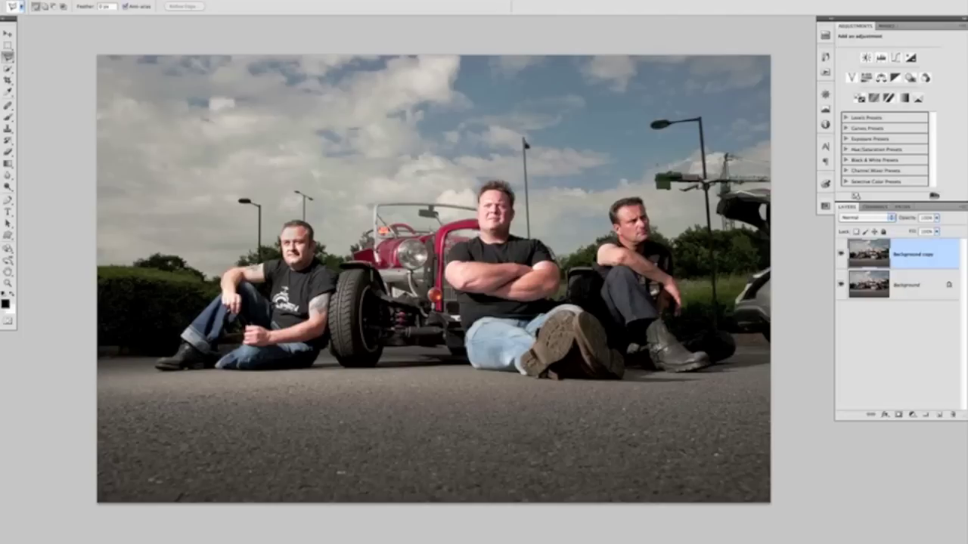
pyautogui.scroll(5, 296, 256)
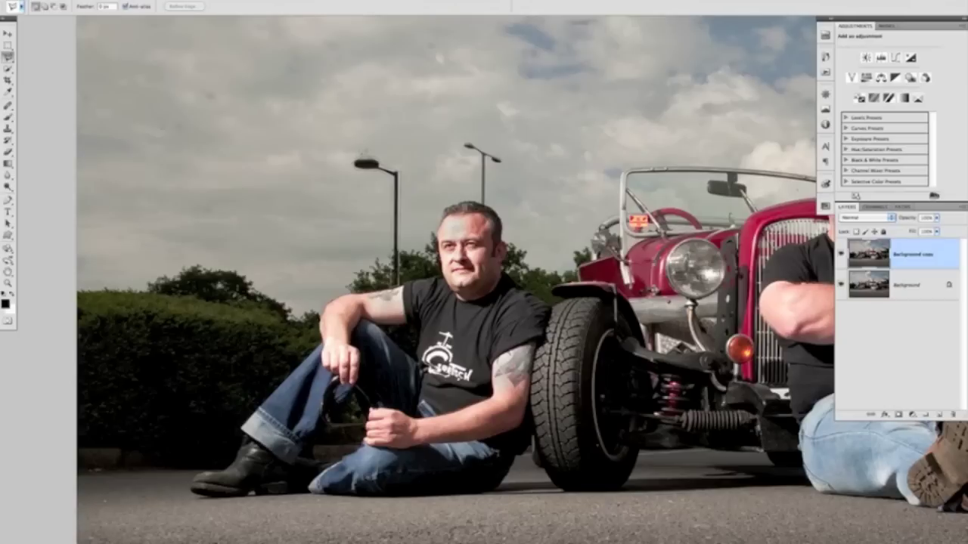
pyautogui.click(365, 151)
pyautogui.press('shift')
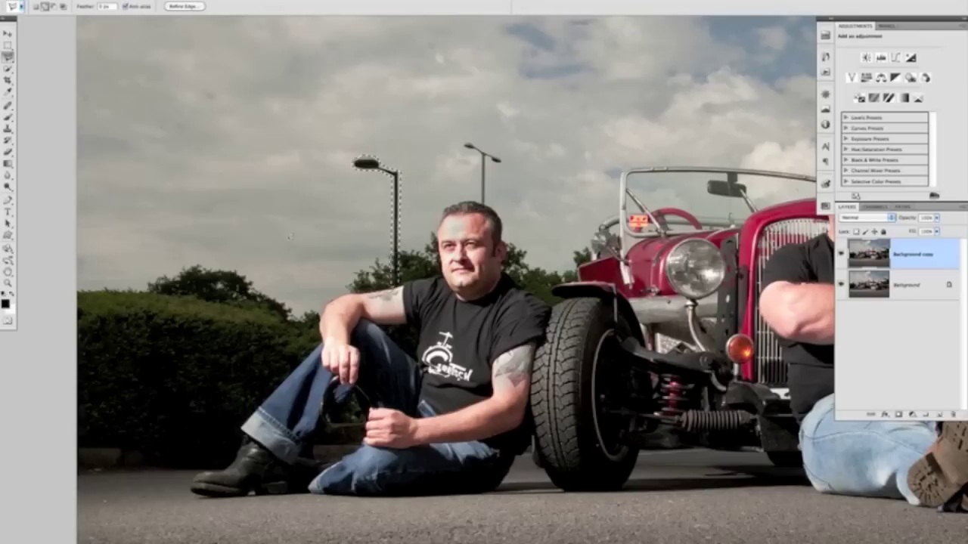
# Fill the selected lamp post with Content-Aware contents in Normal mode at 100% opacity and clear the selection.
pyautogui.hotkey('shift', 'BackSpace')
pyautogui.moveTo(490, 202); pyautogui.dragTo(601, 171)
pyautogui.click(614, 189)
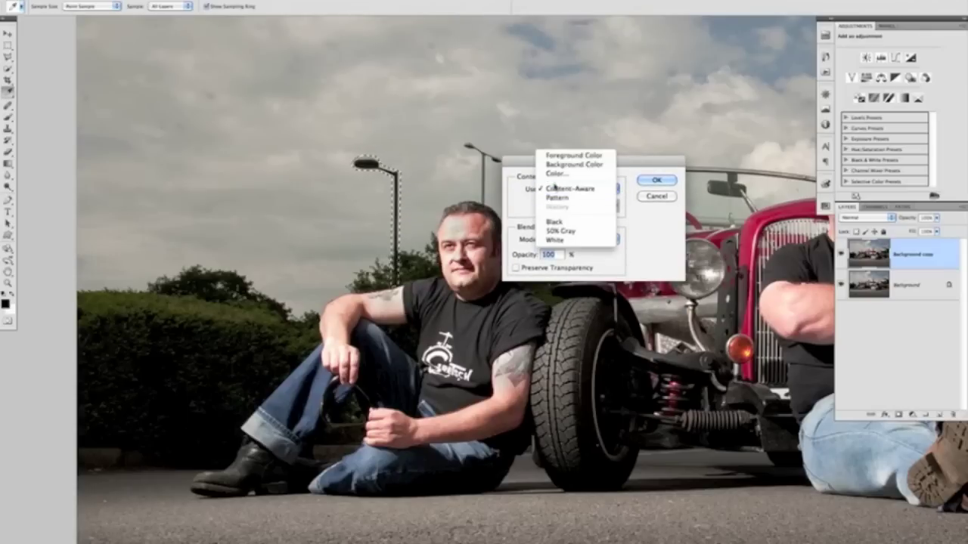
pyautogui.click(569, 191)
pyautogui.click(655, 182)
pyautogui.press('l')
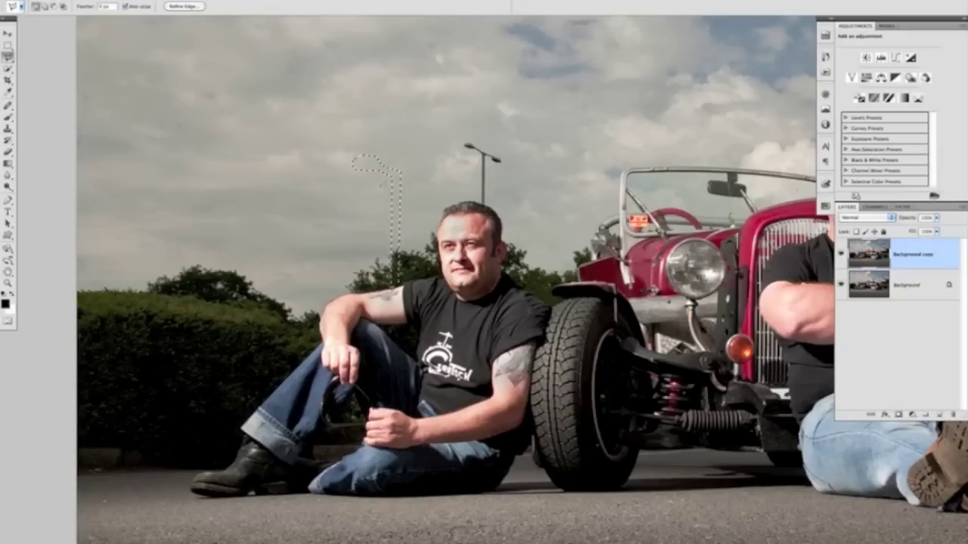
pyautogui.hotkey('ctrl', 'd')
# Outline the smaller lamp post above the leftmost man's head, remove it with a Content-Aware fill and deselect.
pyautogui.click(457, 132)
pyautogui.hotkey('shift', 'BackSpace')
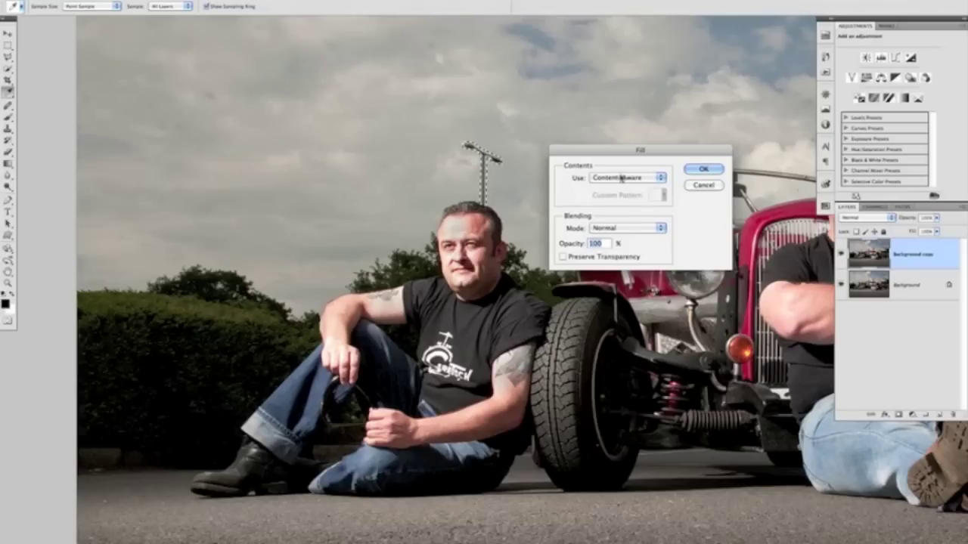
pyautogui.click(703, 171)
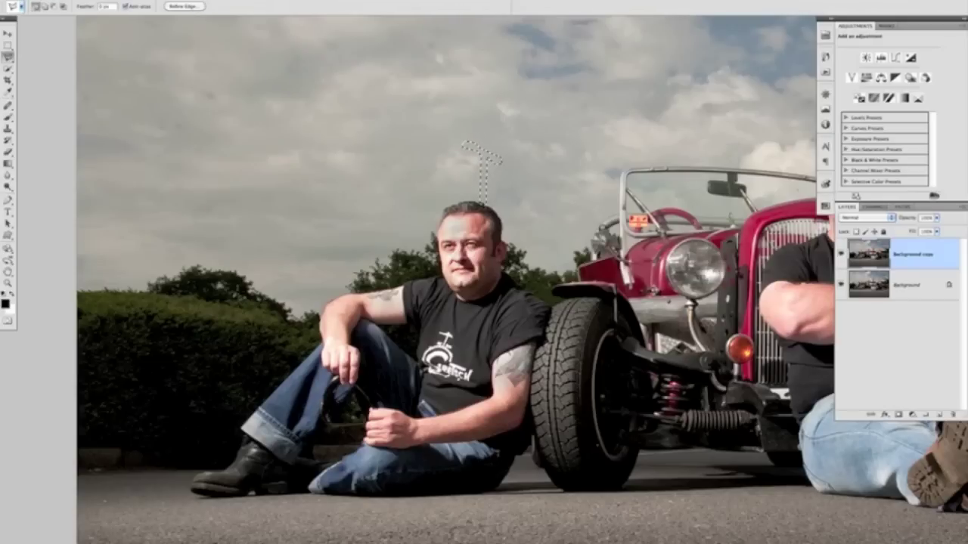
pyautogui.hotkey('ctrl', 'd')
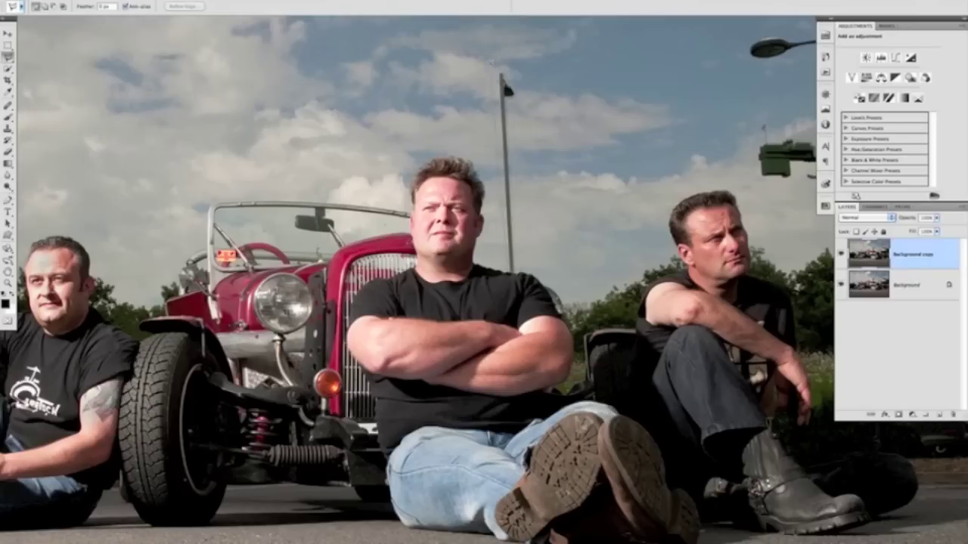
# Outline the tall pole behind the middle man, remove it with a Content-Aware fill and deselect.
pyautogui.click(519, 70)
pyautogui.press('i')
pyautogui.hotkey('shift', 'BackSpace')
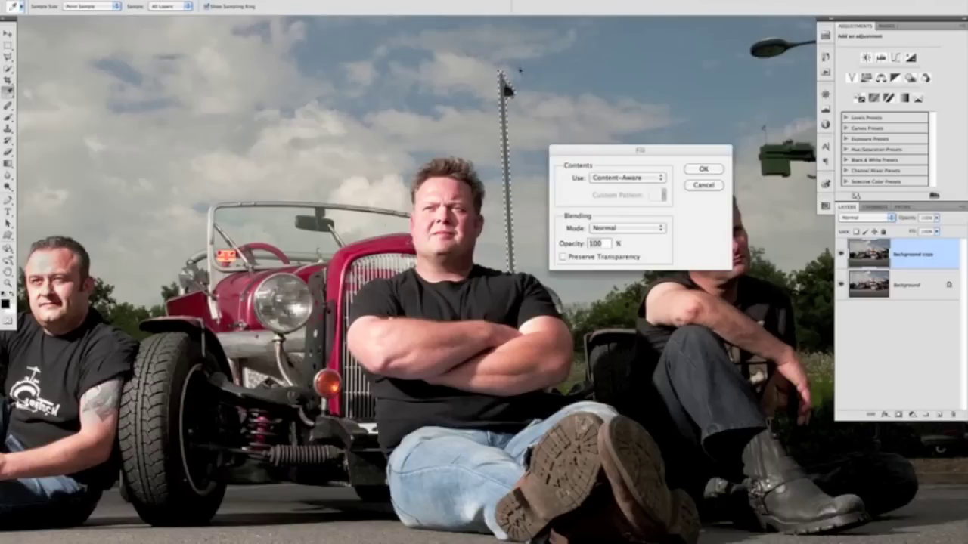
pyautogui.click(701, 169)
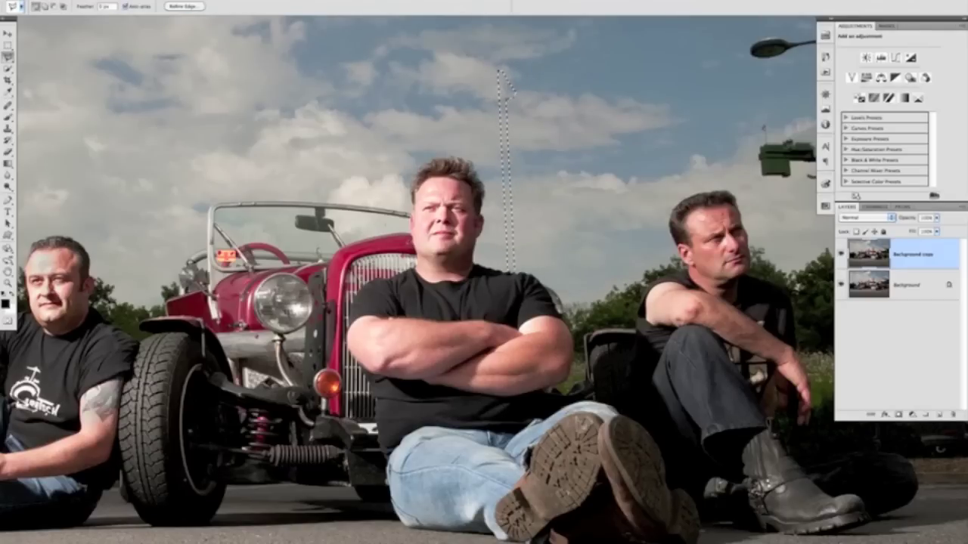
pyautogui.hotkey('ctrl', 'd')
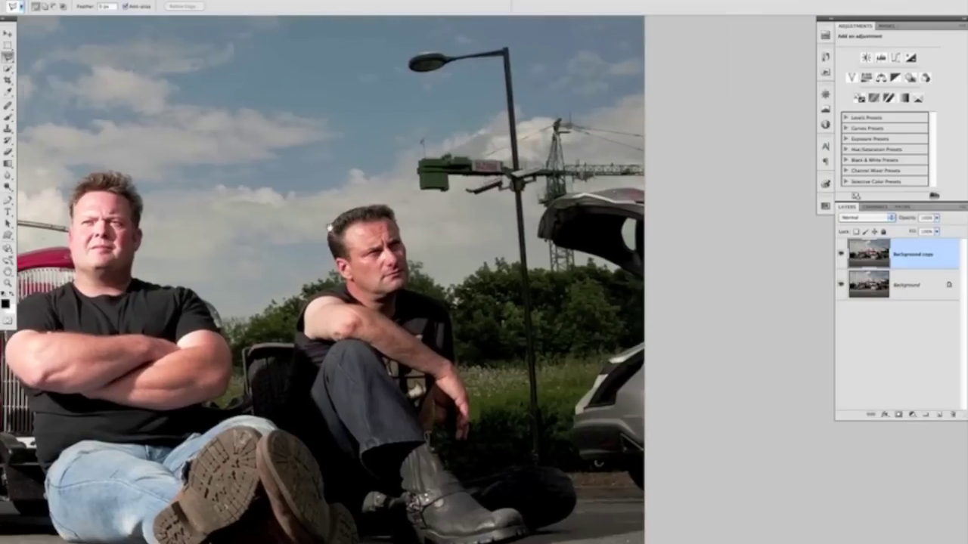
# Load the saved selection around the lamp post, crane and parked car beside the rightmost man as a new selection.
pyautogui.scroll(-1, 502, 307)
pyautogui.scroll(1, 587, 291)
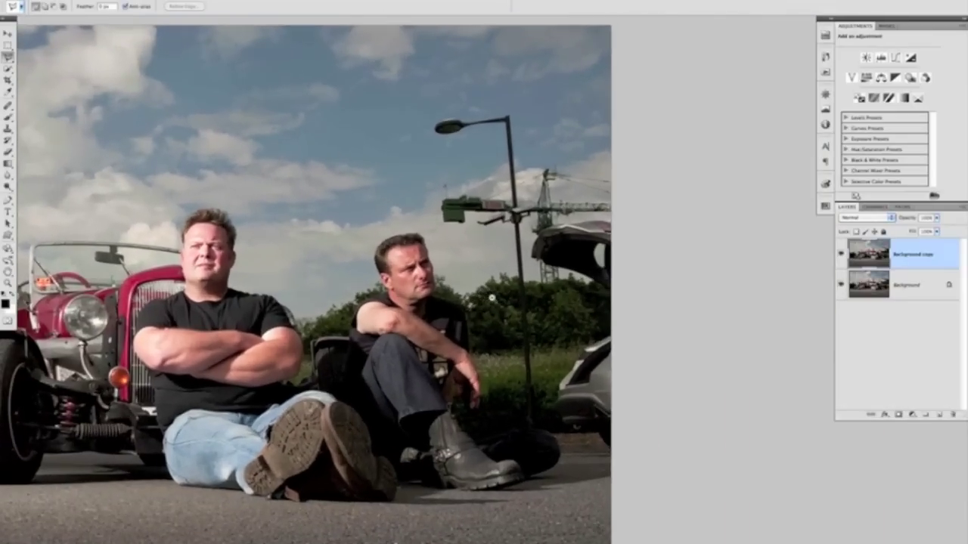
pyautogui.scroll(1, 588, 292)
pyautogui.scroll(-2, 587, 291)
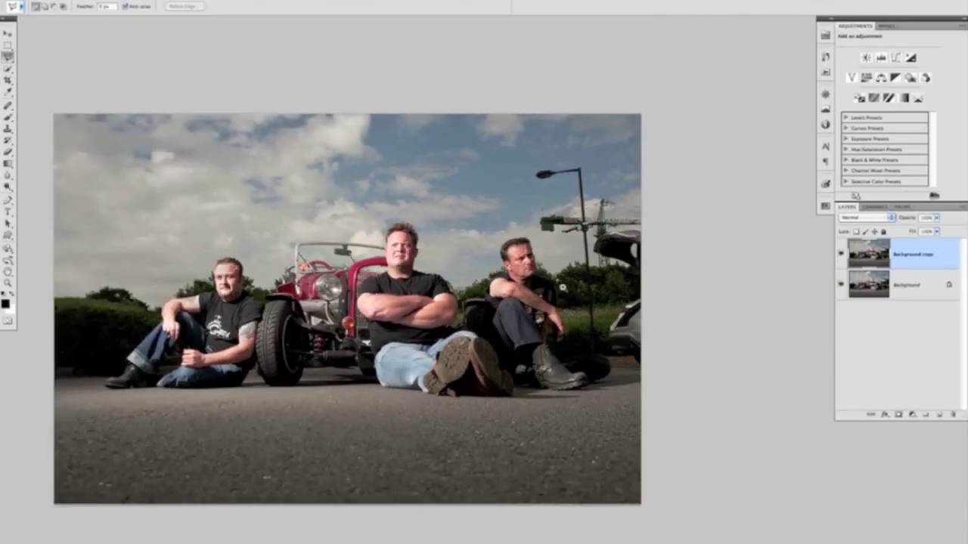
pyautogui.scroll(1, 587, 292)
pyautogui.scroll(1, 591, 319)
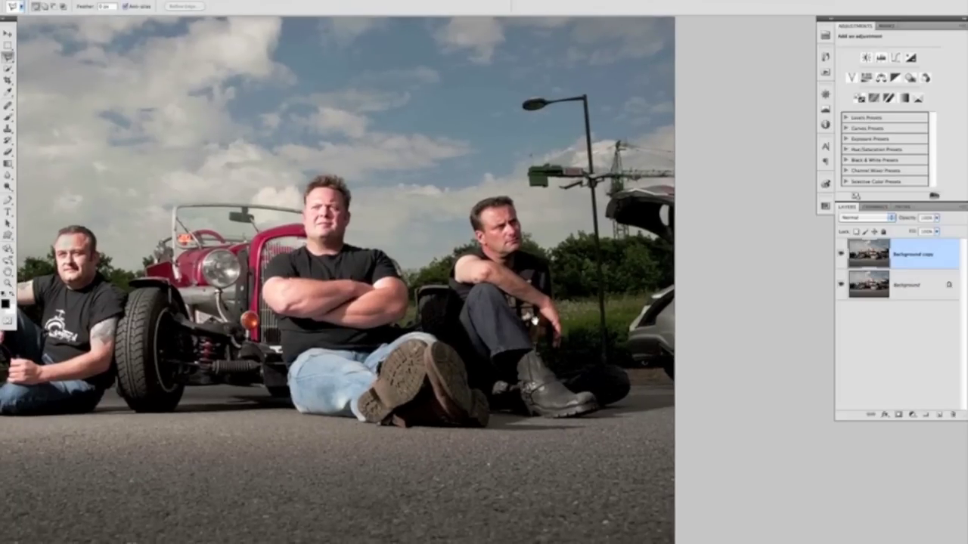
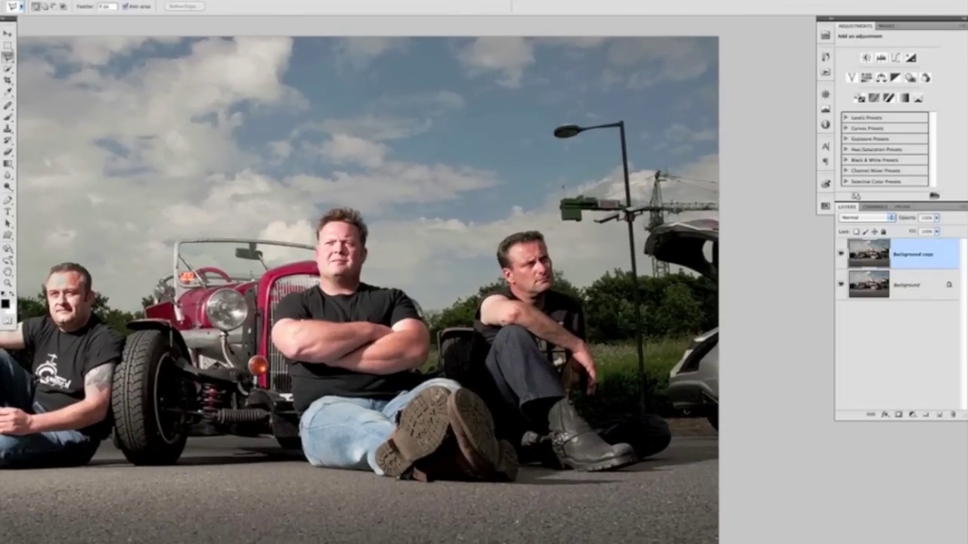
pyautogui.click(181, 1)
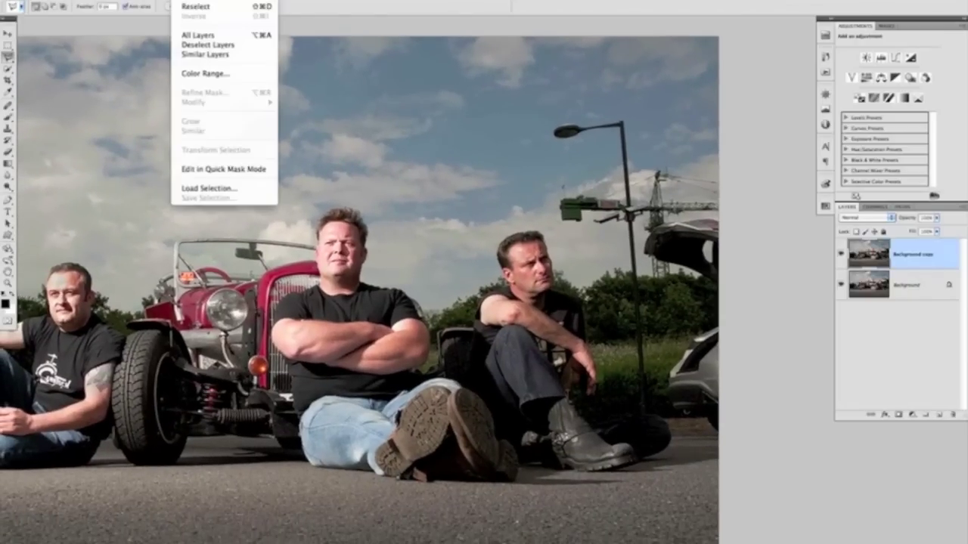
pyautogui.click(209, 191)
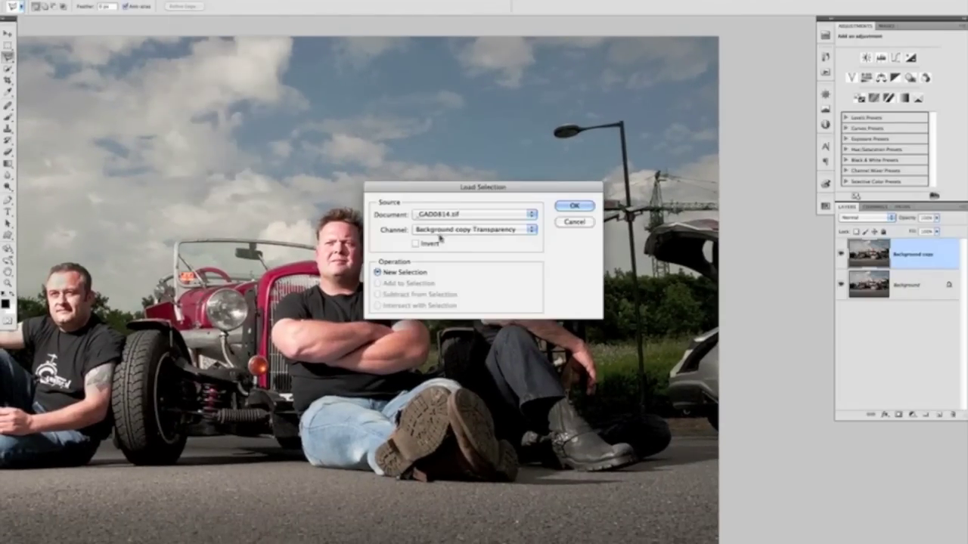
pyautogui.click(454, 231)
pyautogui.click(429, 244)
pyautogui.click(574, 206)
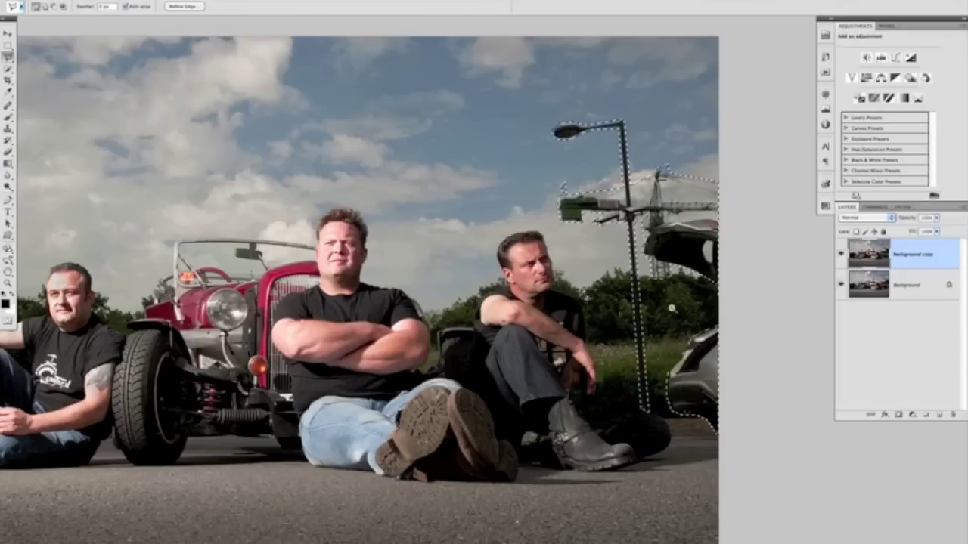
# Remove the selected lamp post, crane and car with a Content-Aware fill at 100% opacity and clear the selection.
pyautogui.scroll(5, 676, 304)
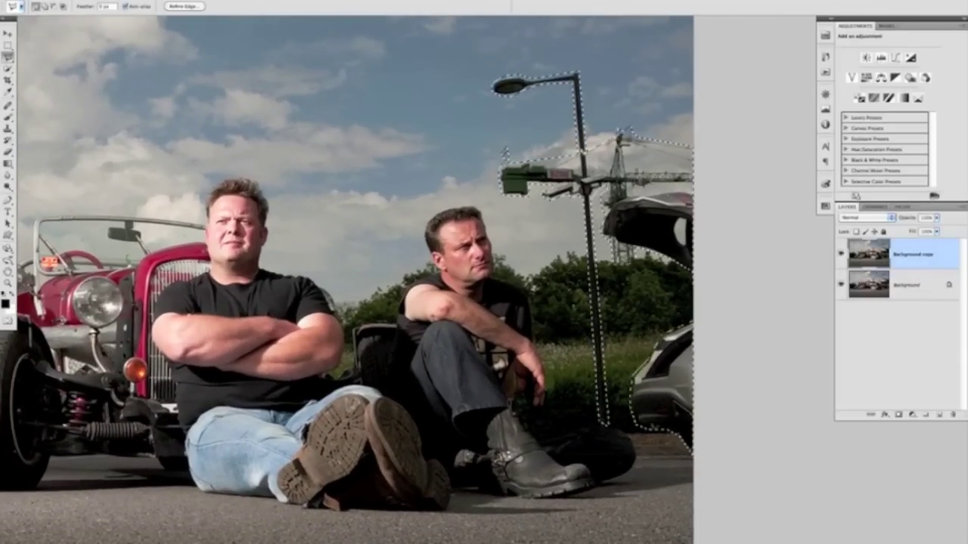
pyautogui.hotkey('shift', 'BackSpace')
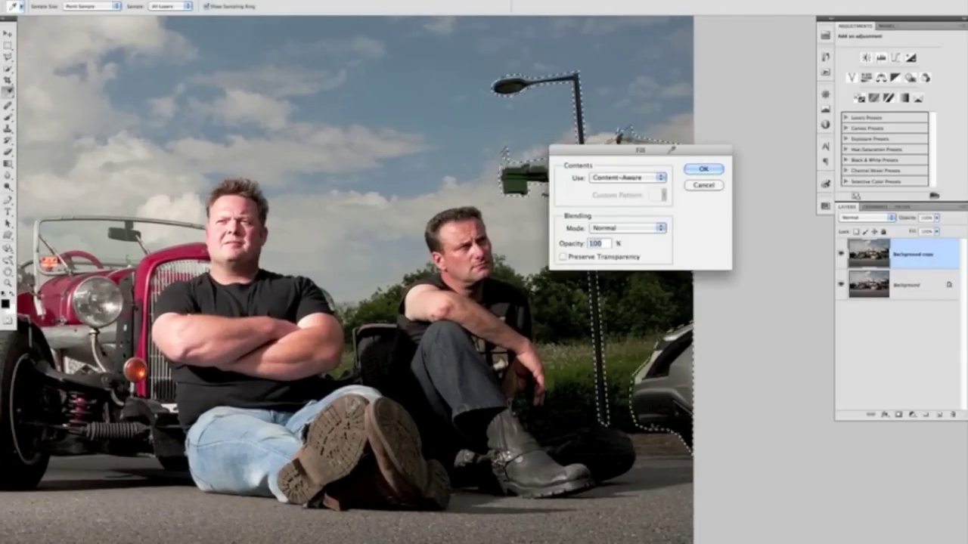
pyautogui.moveTo(640, 149); pyautogui.dragTo(245, 105)
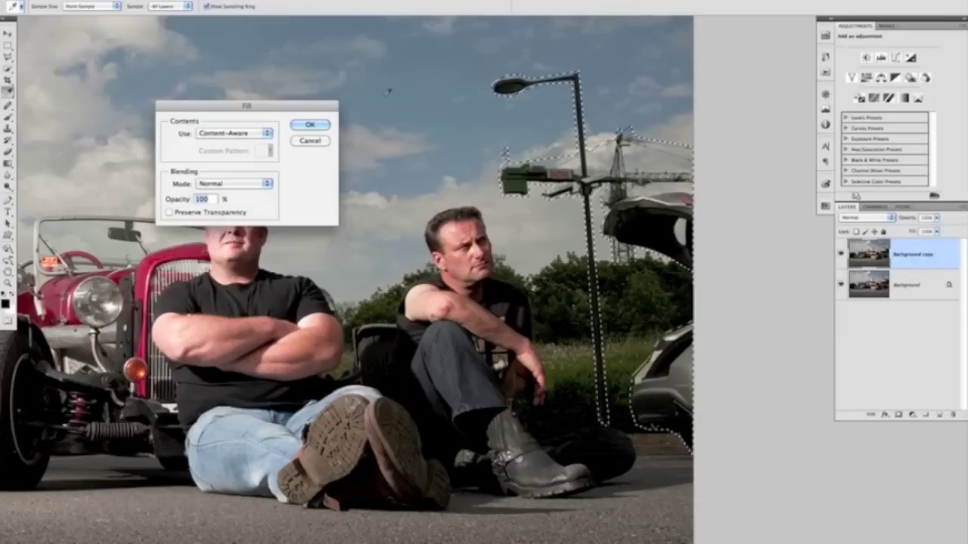
pyautogui.click(310, 124)
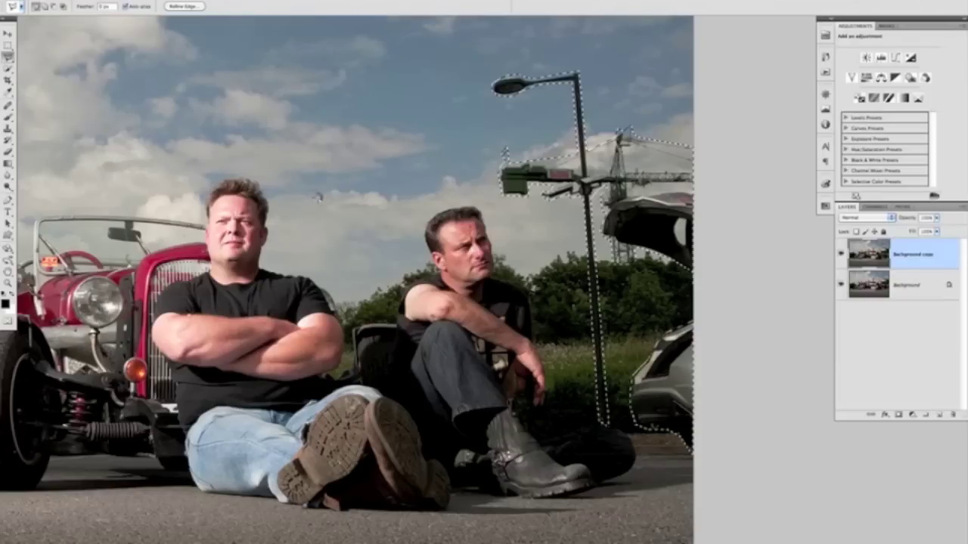
pyautogui.hotkey('ctrl', 'd')
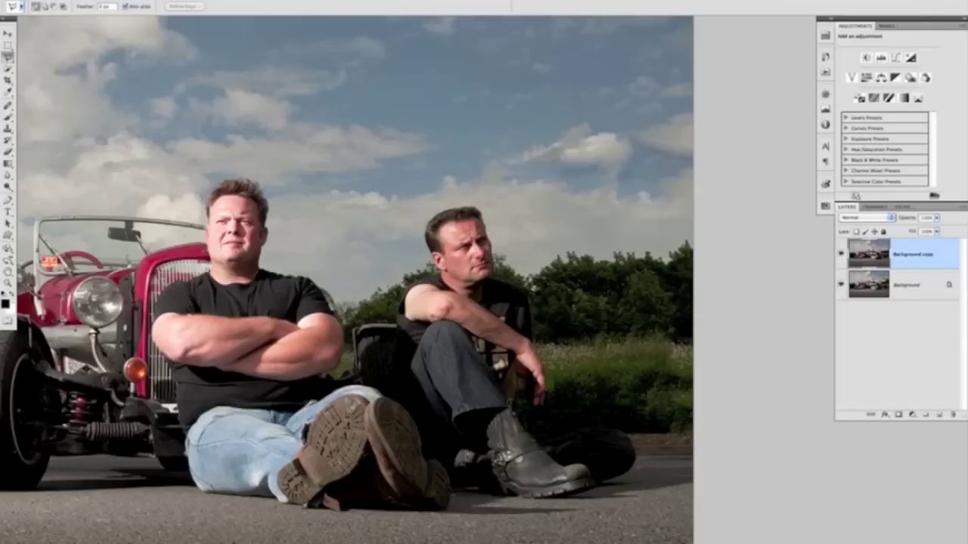
pyautogui.scroll(-3, 531, 263)
pyautogui.scroll(2, 458, 254)
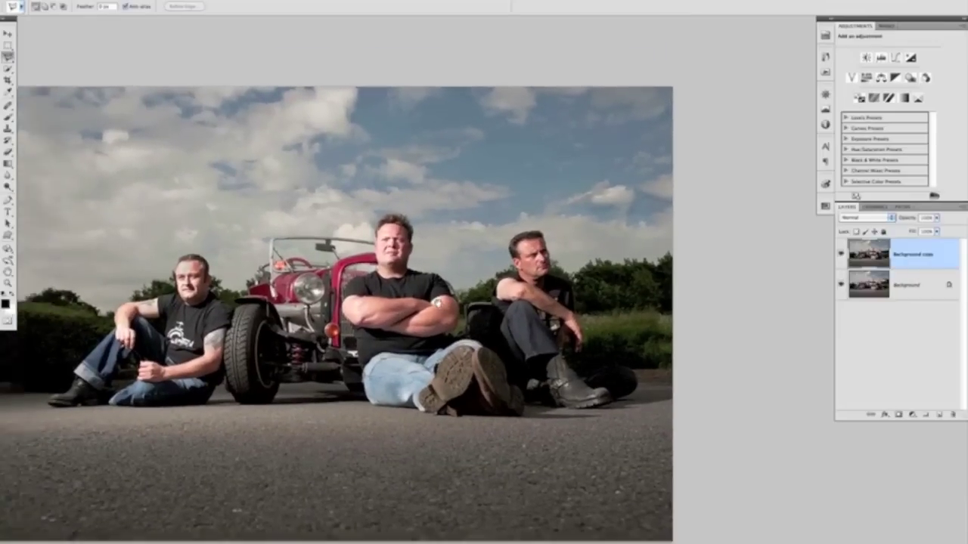
pyautogui.scroll(-3, 459, 263)
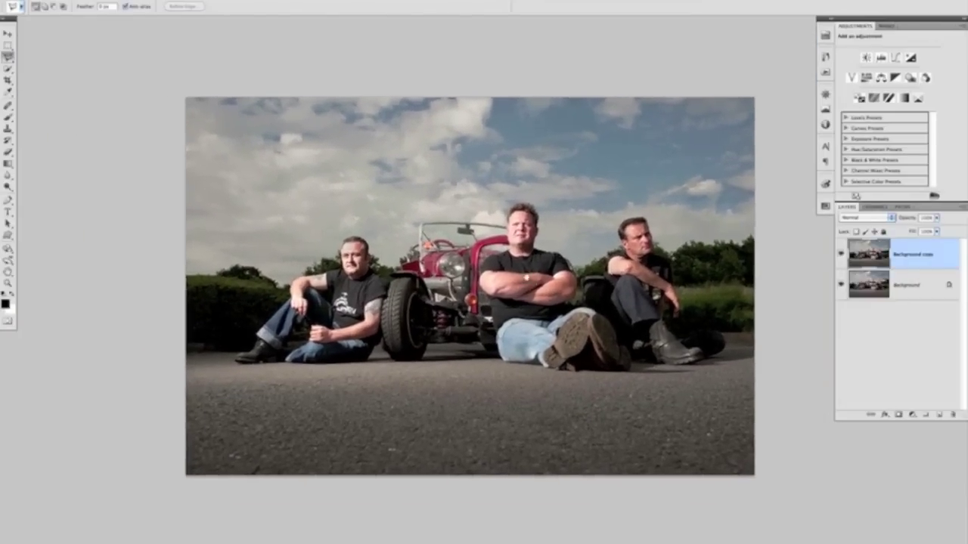
pyautogui.scroll(3, 538, 283)
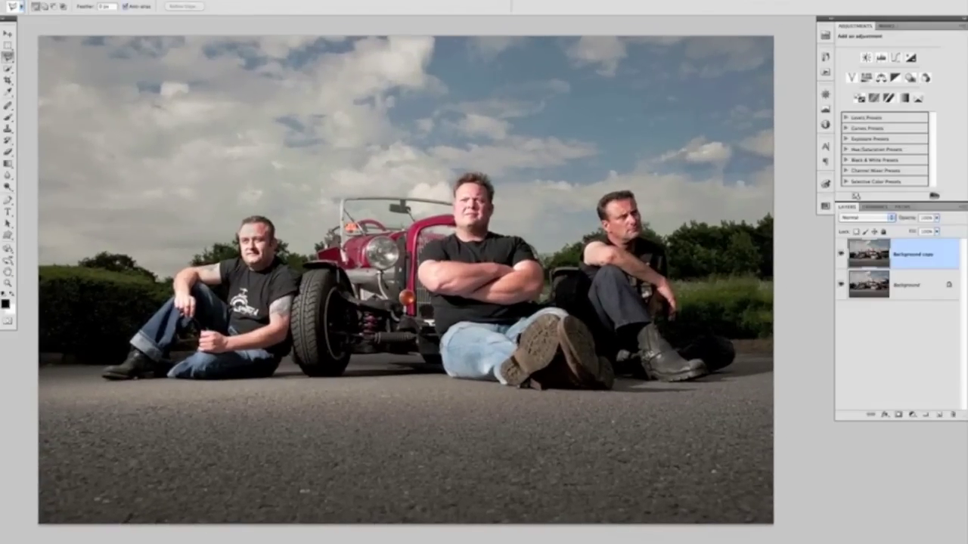